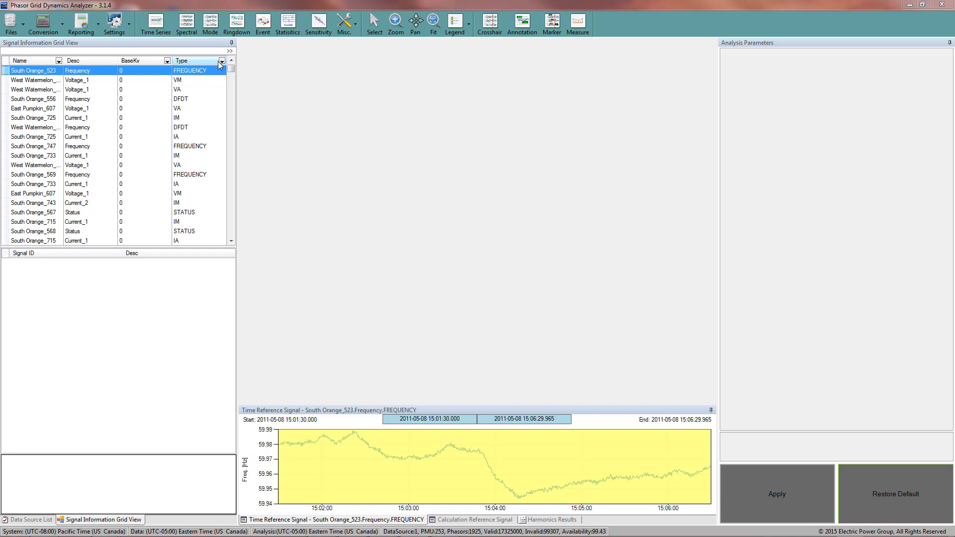
Filter the signal list to show only VM type signals and sort it by name
{"action": "left_click", "coordinate": [221, 61]}
{"action": "left_click", "coordinate": [180, 68]}
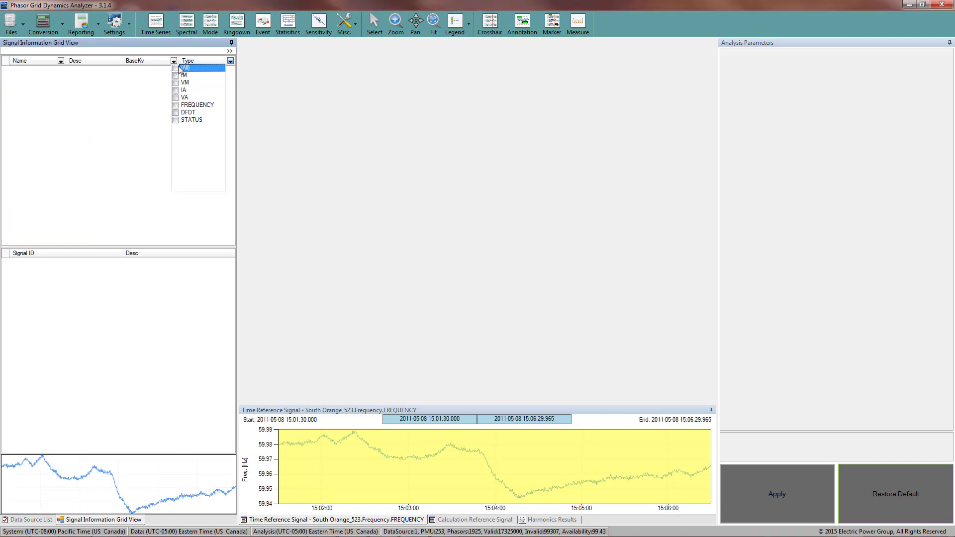
{"action": "left_click", "coordinate": [177, 83]}
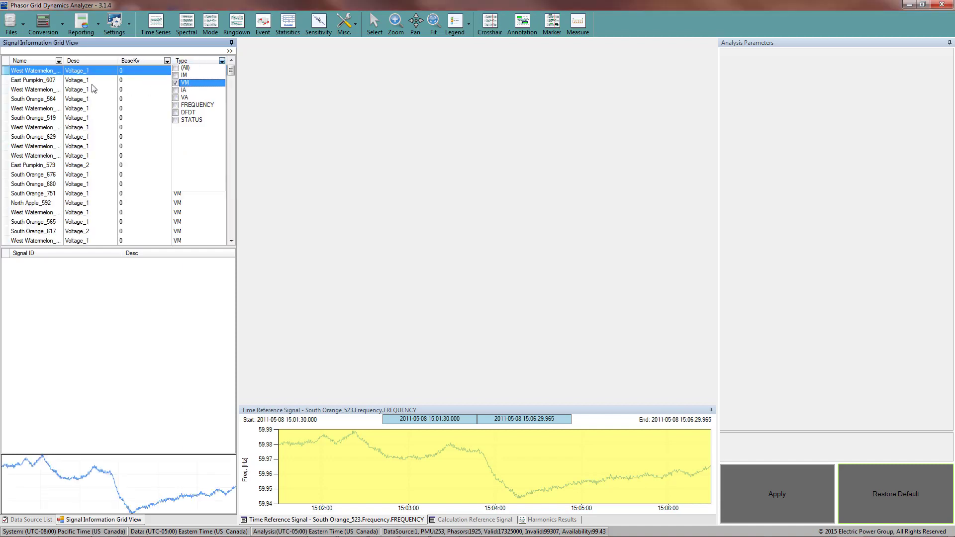
{"action": "left_click", "coordinate": [34, 61]}
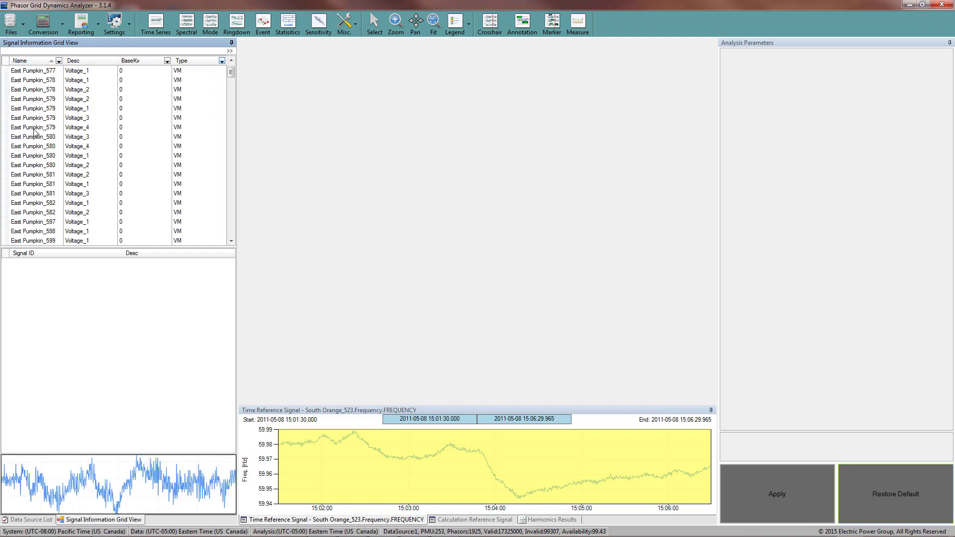
Create a spectral analysis plot for the North Apple_593 Voltage_1 VM signal
{"action": "scroll", "coordinate": [32, 150], "scroll_direction": "down", "scroll_amount": 6}
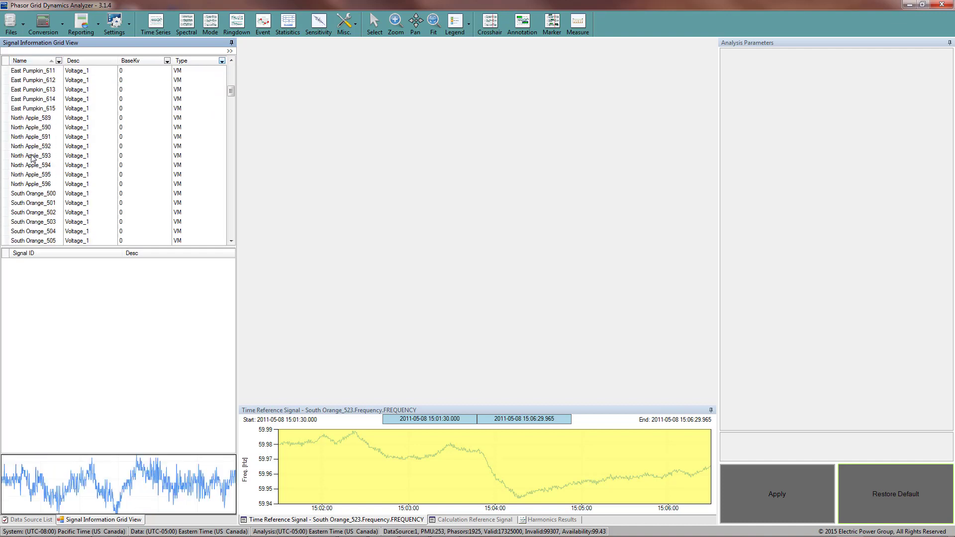
{"action": "left_click", "coordinate": [31, 155]}
{"action": "left_click", "coordinate": [188, 25]}
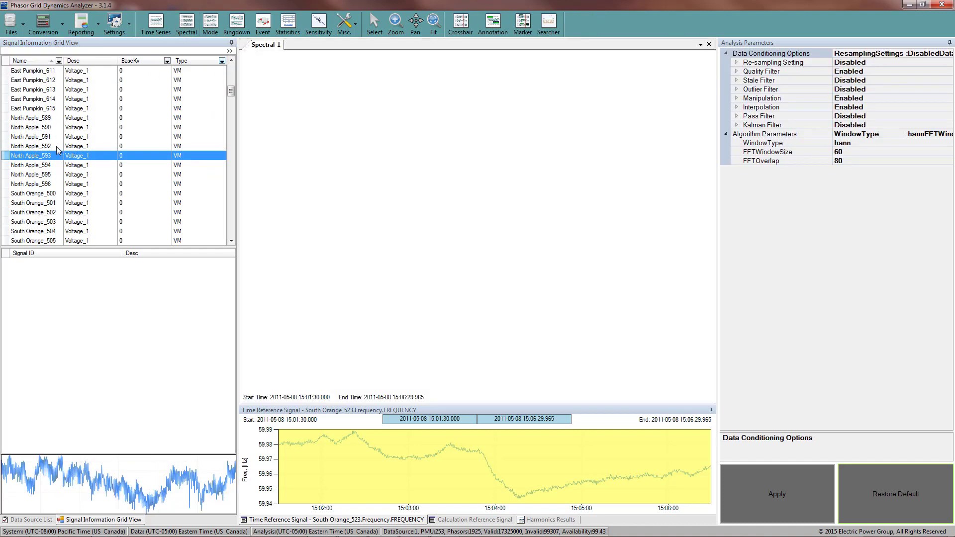
{"action": "double_click", "coordinate": [42, 157]}
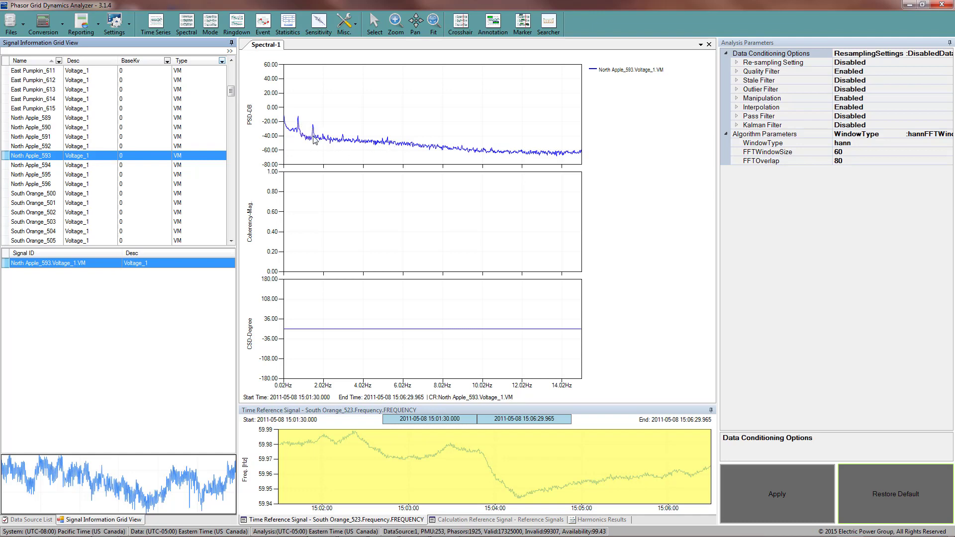
Zoom in on the first PSD peak, about 0.42 to 1.07 Hz, and place the crosshair on it at about 0.75 Hz
{"action": "left_click", "coordinate": [396, 23]}
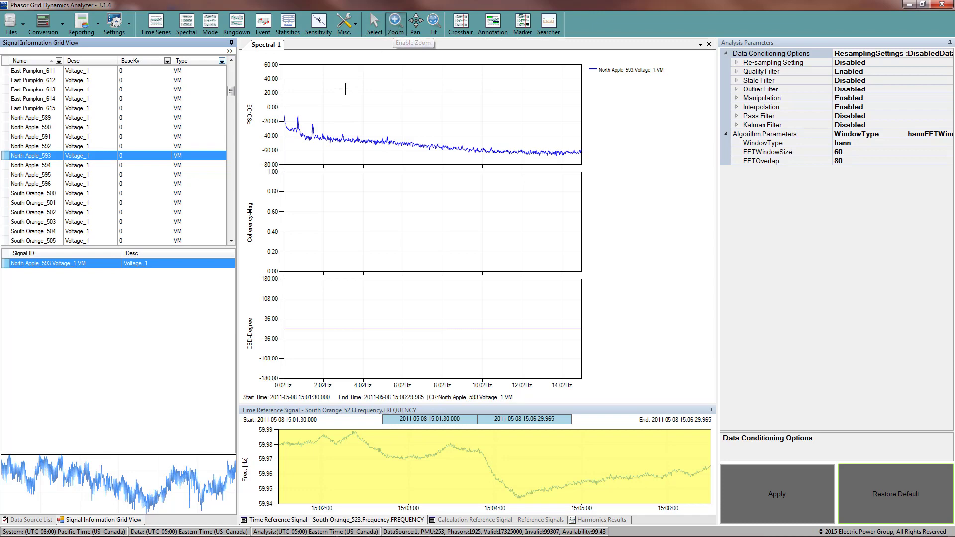
{"action": "left_click_drag", "start_coordinate": [292, 113], "coordinate": [305, 137]}
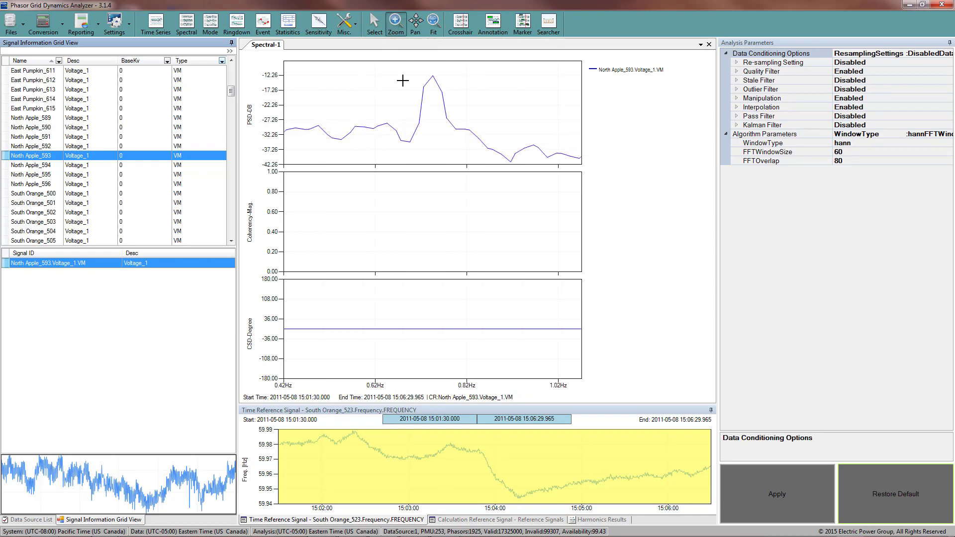
{"action": "left_click", "coordinate": [460, 23]}
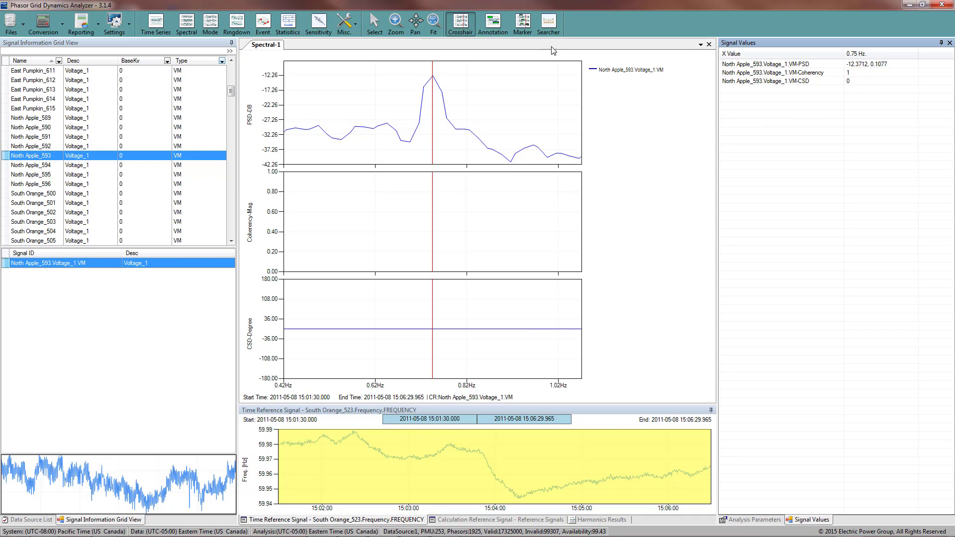
Search for signals with coherency above 0.70 between 0.7 and 0.8 Hz and CSD smaller than 10.00 or larger than 170.00
{"action": "left_click", "coordinate": [548, 25]}
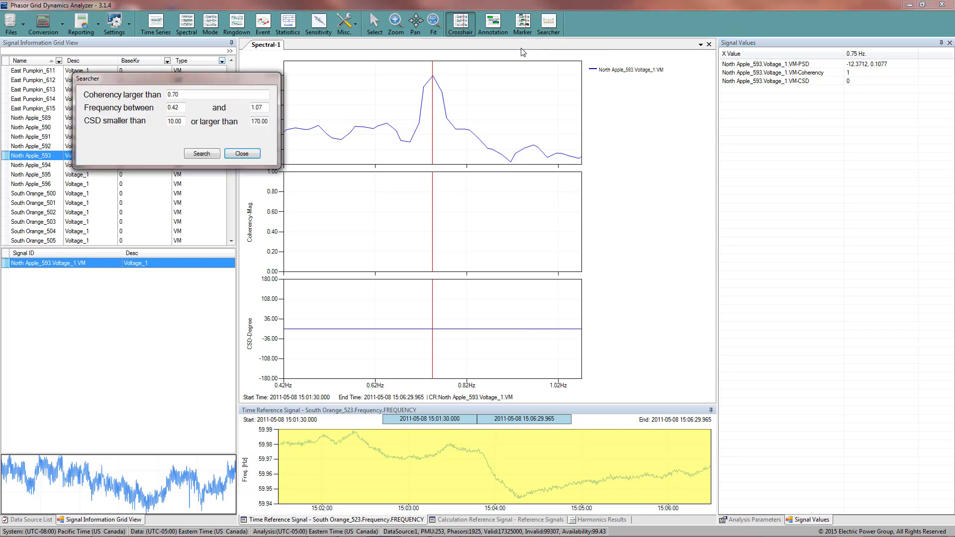
{"action": "left_click_drag", "start_coordinate": [259, 88], "coordinate": [501, 148]}
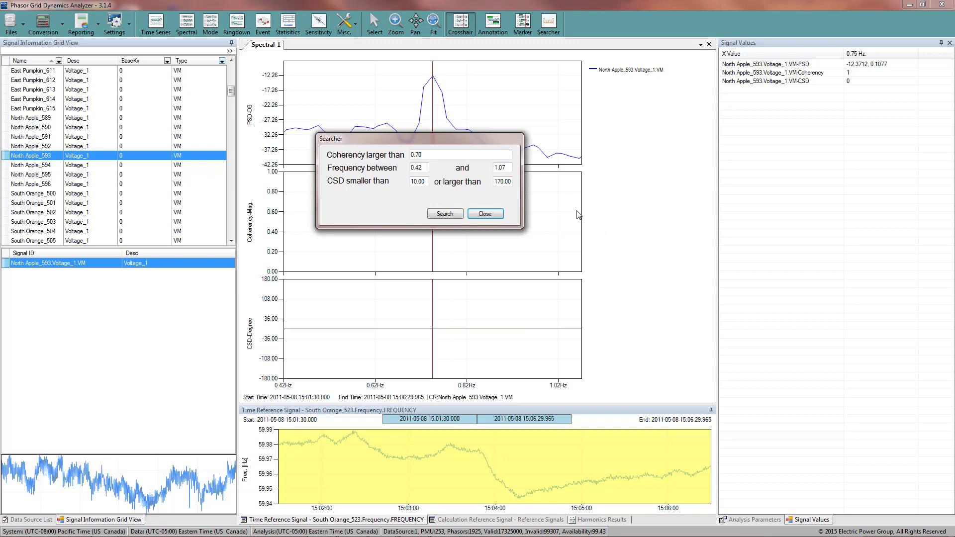
{"action": "left_click_drag", "start_coordinate": [448, 138], "coordinate": [451, 186]}
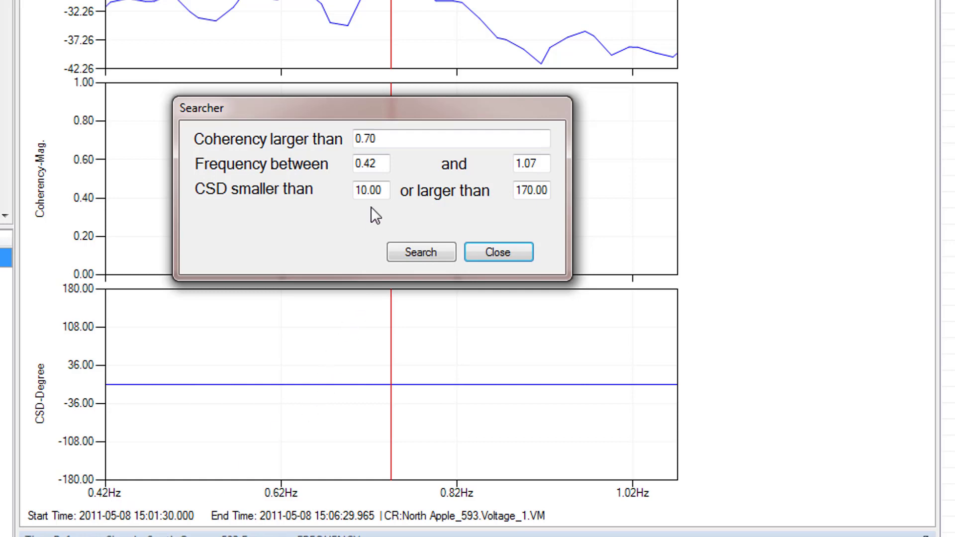
{"action": "left_click", "coordinate": [380, 162]}
{"action": "left_click_drag", "start_coordinate": [380, 162], "coordinate": [366, 165]}
{"action": "type", "text": "7"}
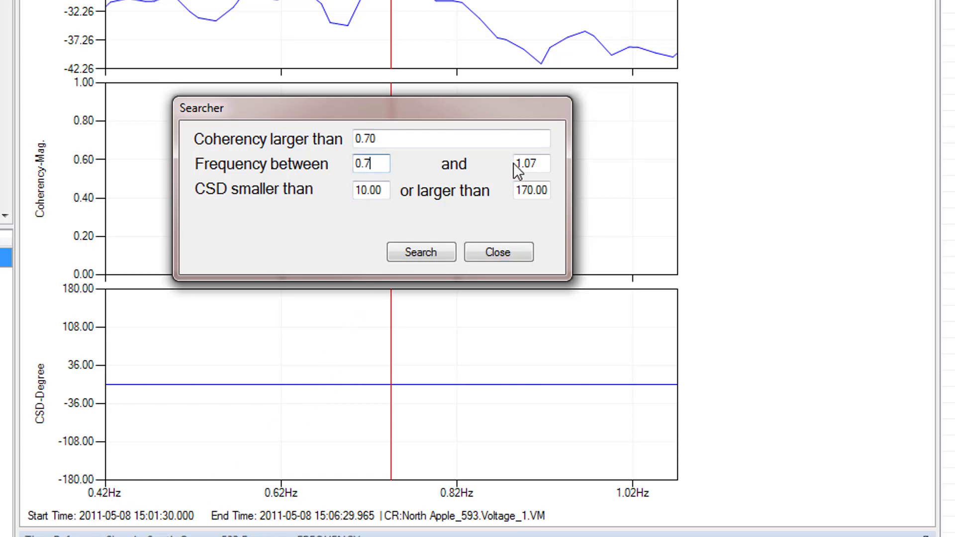
{"action": "left_click_drag", "start_coordinate": [539, 163], "coordinate": [478, 166]}
{"action": "type", "text": "0.8"}
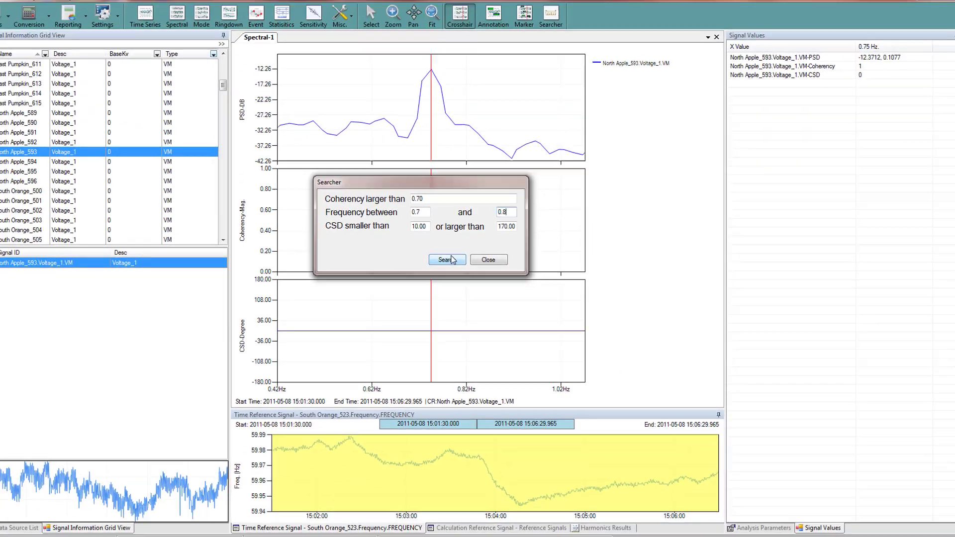
{"action": "left_click", "coordinate": [447, 260]}
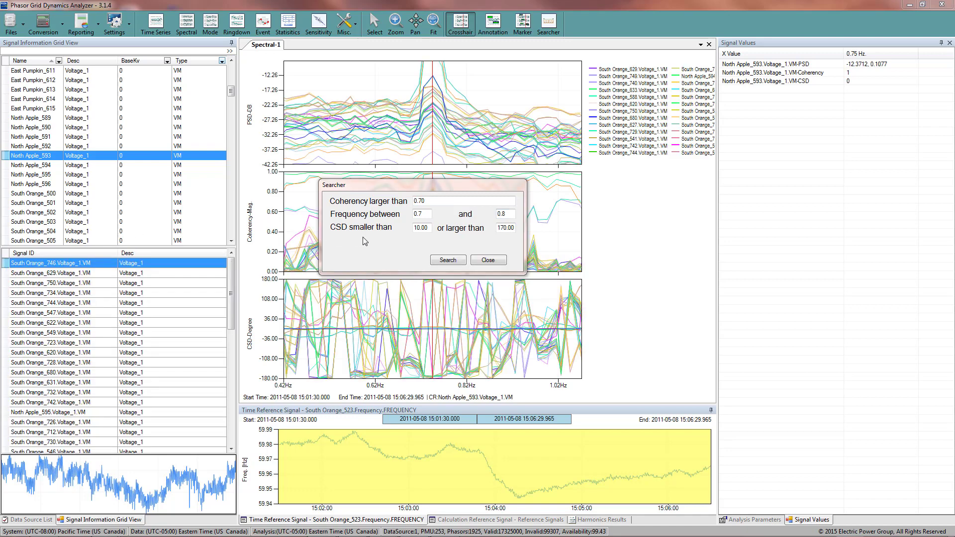
{"action": "left_click", "coordinate": [488, 261]}
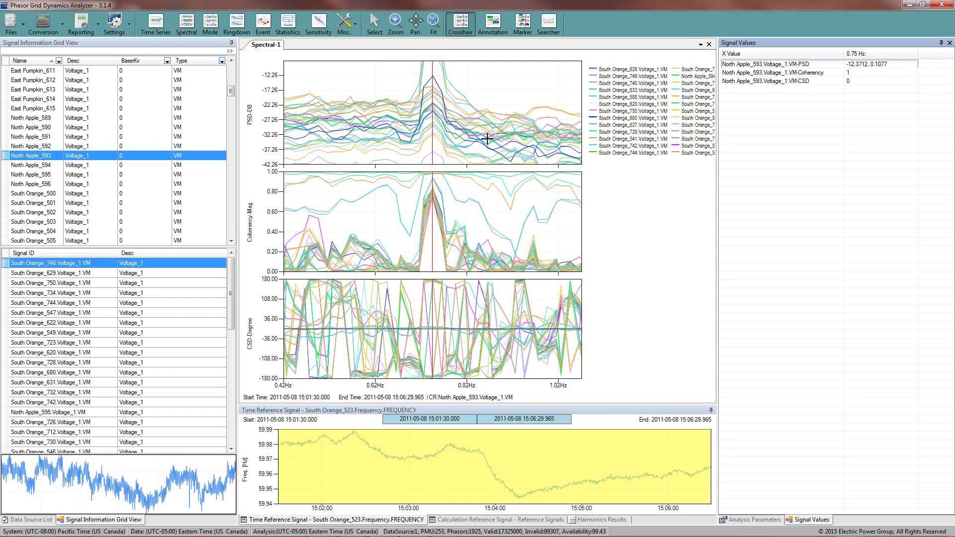
Restart the crosshair and place it on the shared peak at about 0.75 Hz to read all found signals
{"action": "left_click", "coordinate": [462, 33]}
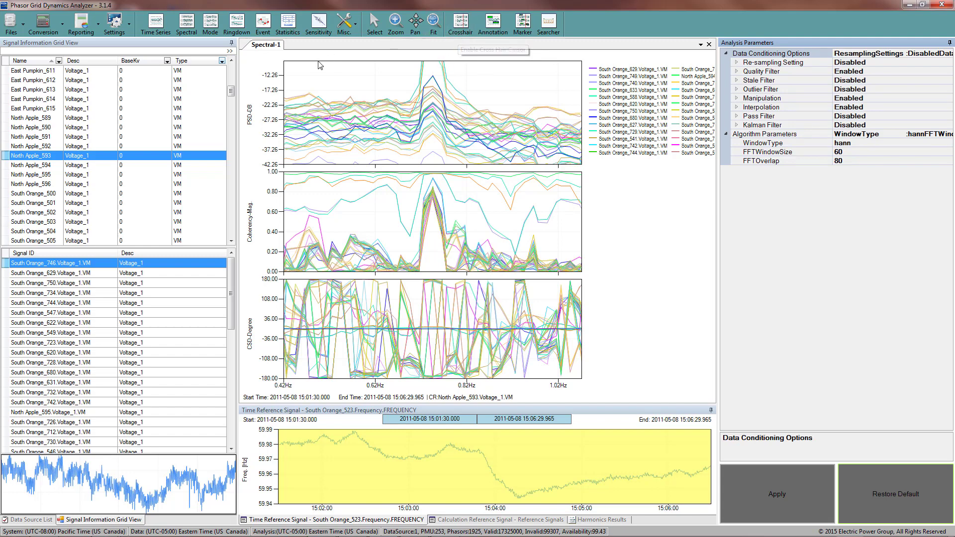
{"action": "left_click", "coordinate": [462, 24]}
{"action": "left_click", "coordinate": [431, 59]}
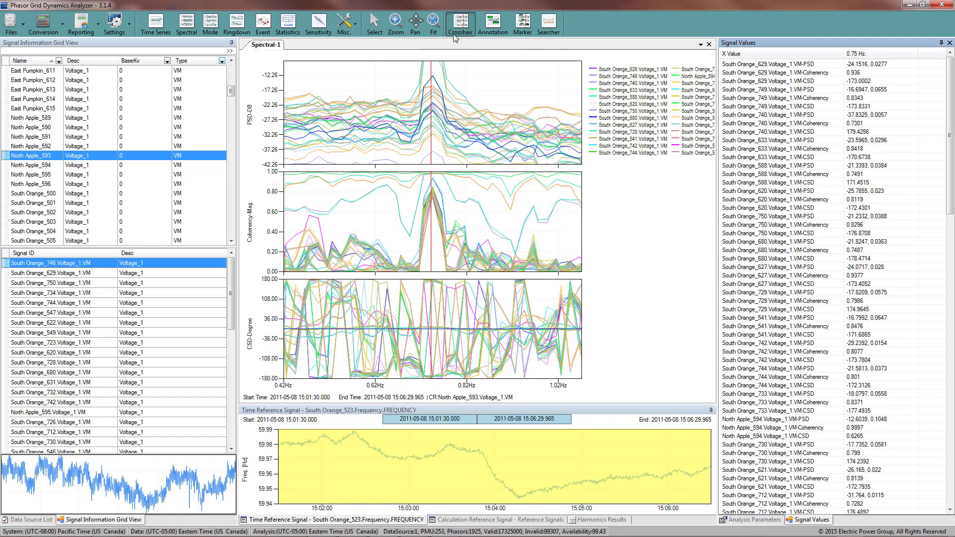
{"action": "left_click", "coordinate": [432, 61]}
{"action": "left_click", "coordinate": [433, 60]}
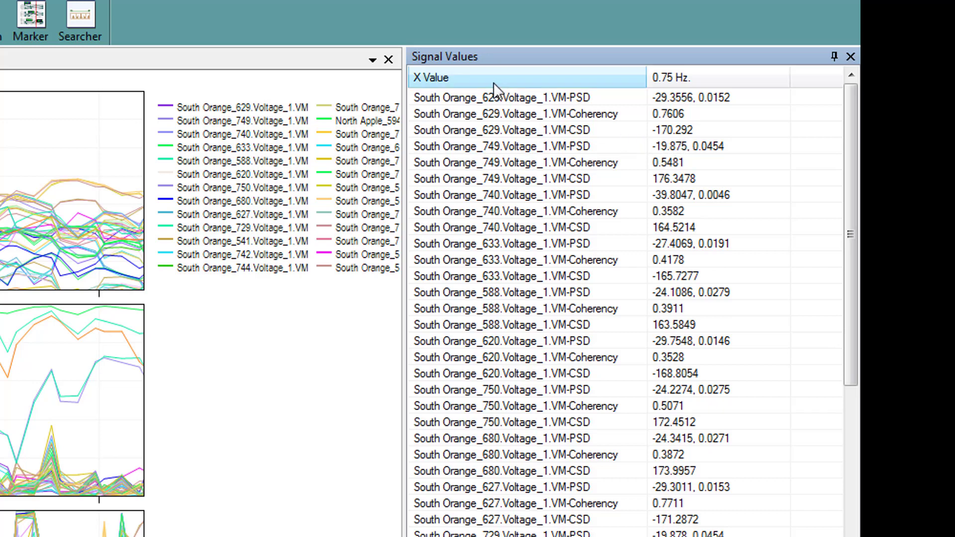
Sort the signal values by signal name and compare the CSD values of the North Apple and South Orange signals
{"action": "left_click", "coordinate": [562, 77]}
{"action": "left_click", "coordinate": [548, 77]}
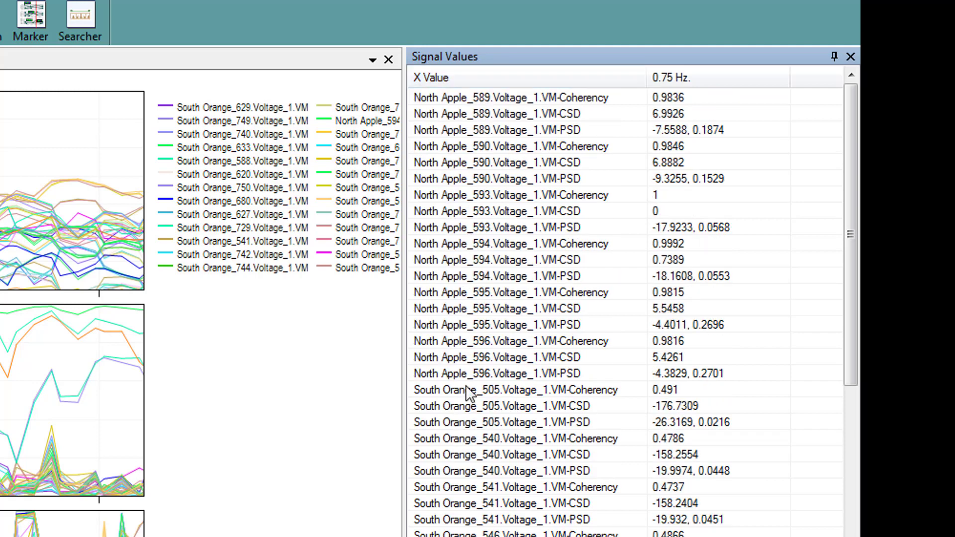
{"action": "scroll", "coordinate": [436, 460], "scroll_direction": "down", "scroll_amount": 4}
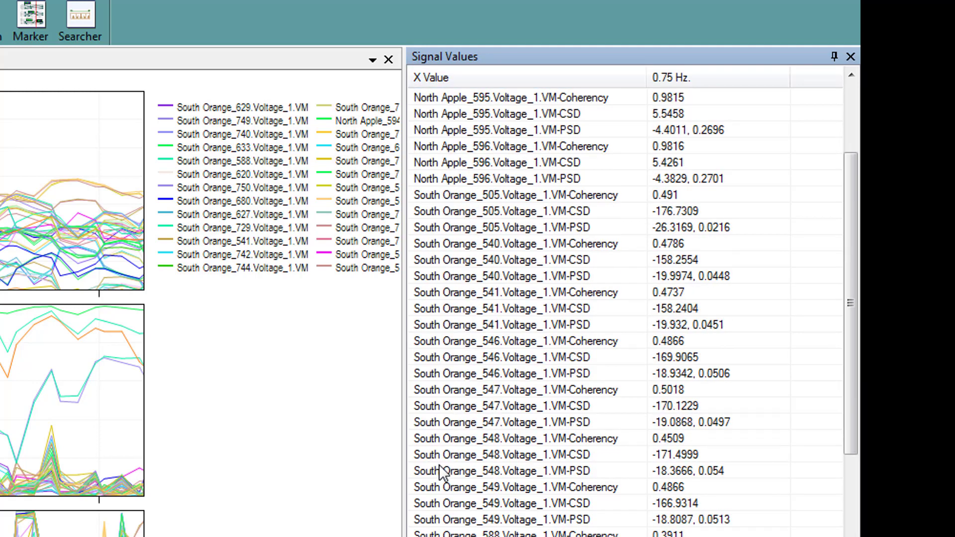
{"action": "scroll", "coordinate": [440, 467], "scroll_direction": "up", "scroll_amount": 4}
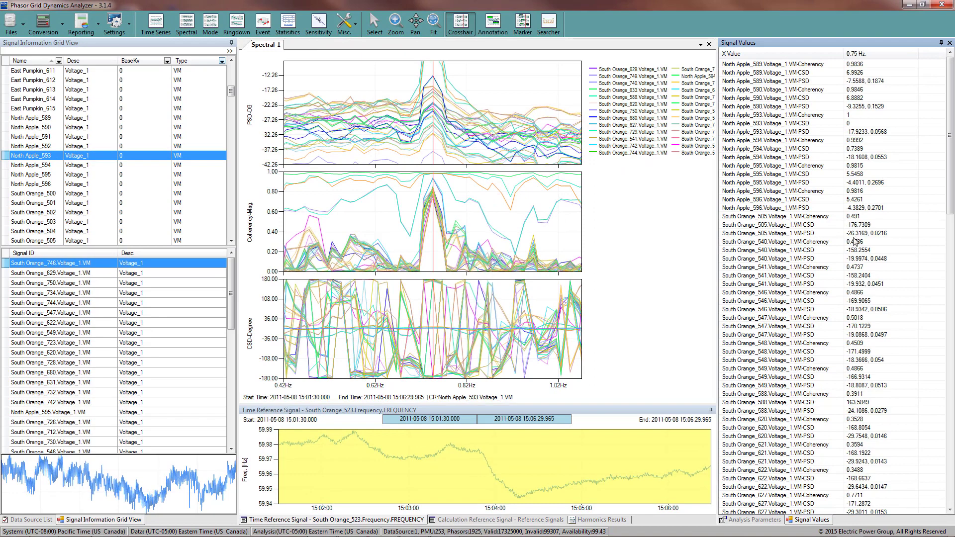
{"action": "left_click", "coordinate": [812, 266]}
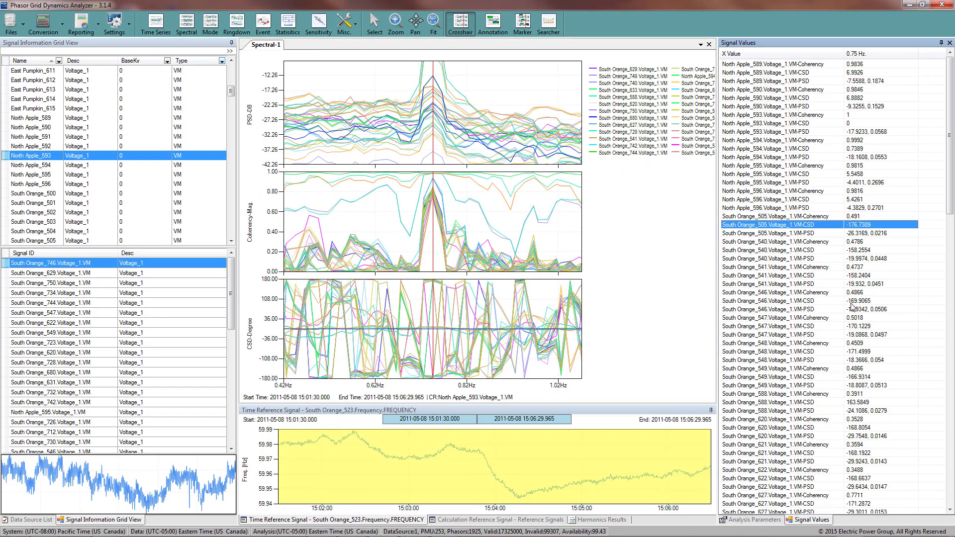
Rerun the signal search with a higher upper CSD limit and highlight the PSD value of North Apple_596
{"action": "left_click", "coordinate": [549, 26]}
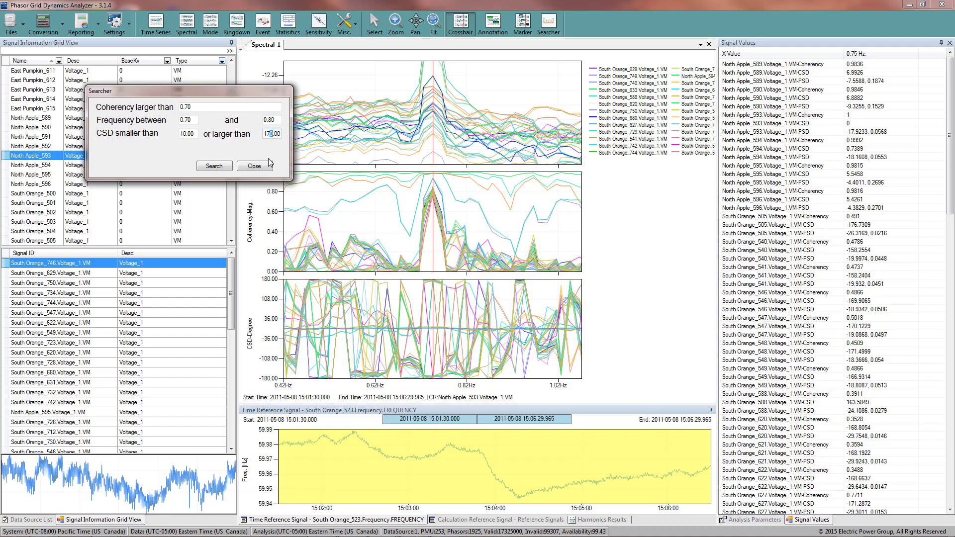
{"action": "left_click", "coordinate": [214, 166]}
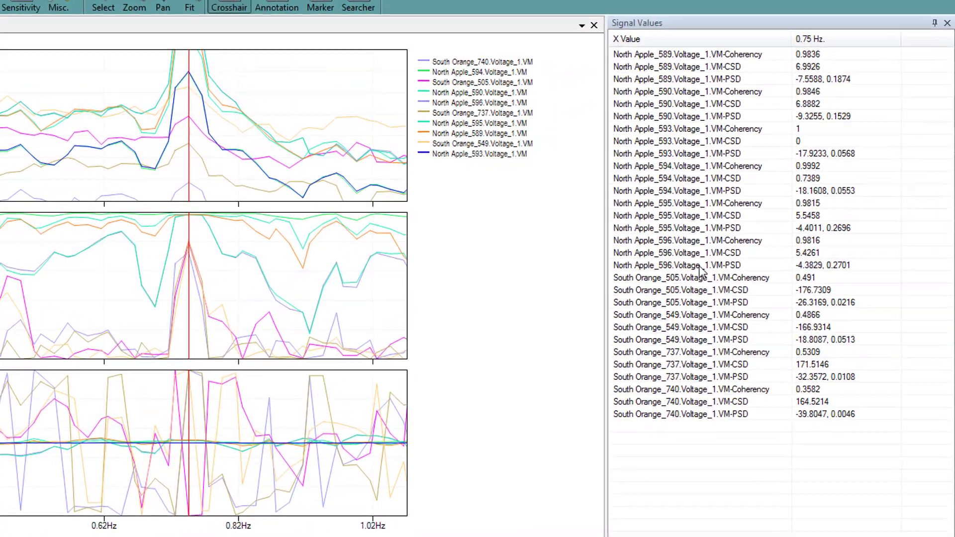
{"action": "left_click", "coordinate": [700, 267]}
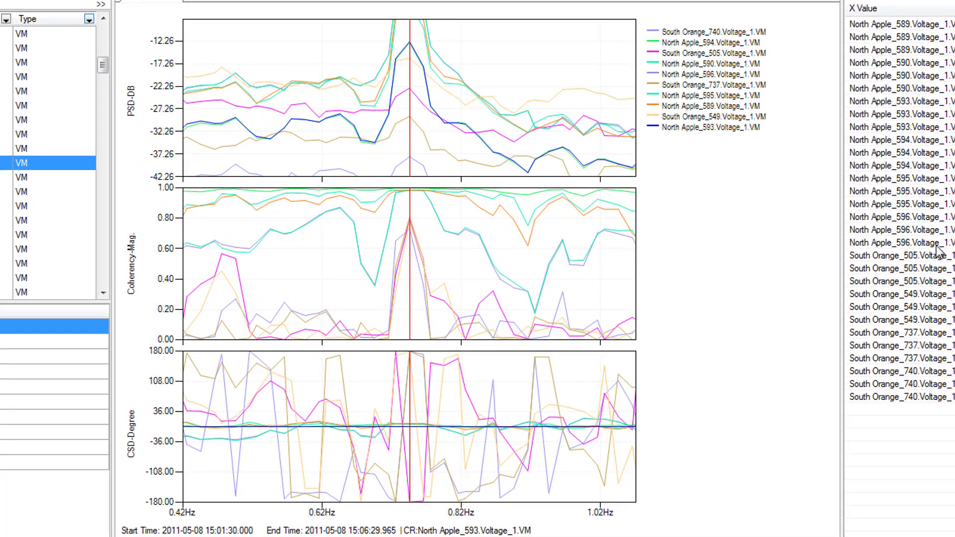
{"action": "left_click", "coordinate": [939, 244]}
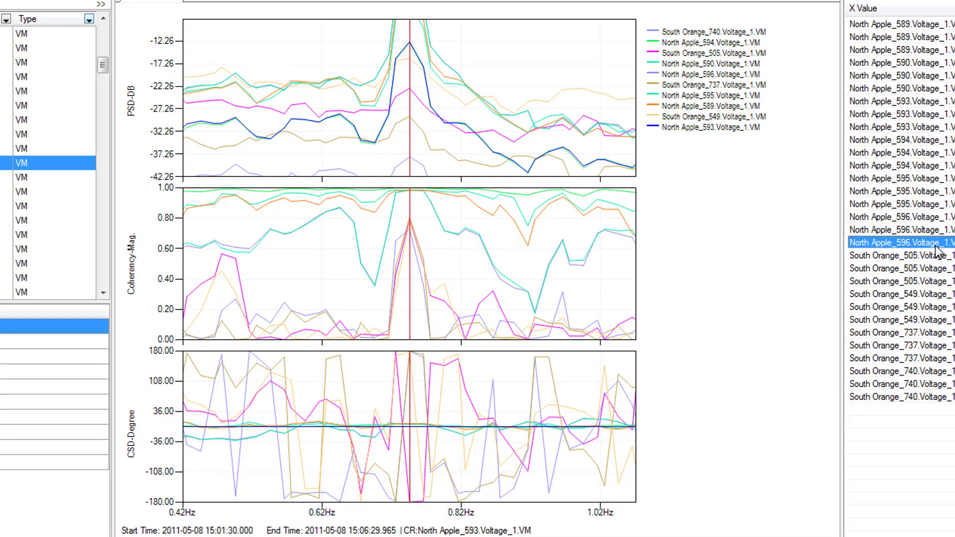